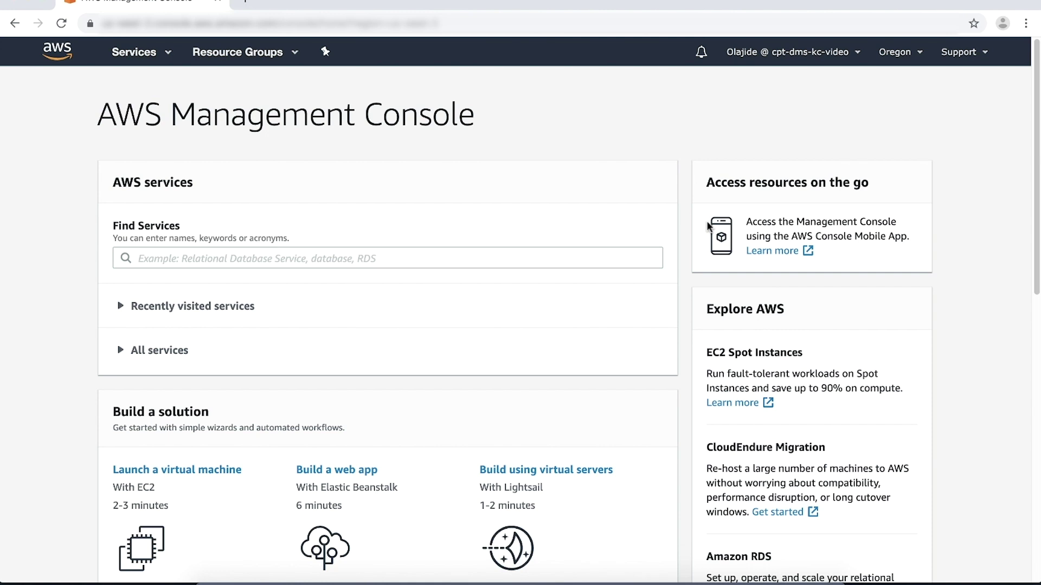
Find and open Simple Notification Service, then show its Subscriptions list
click(415, 259)
text(sns)
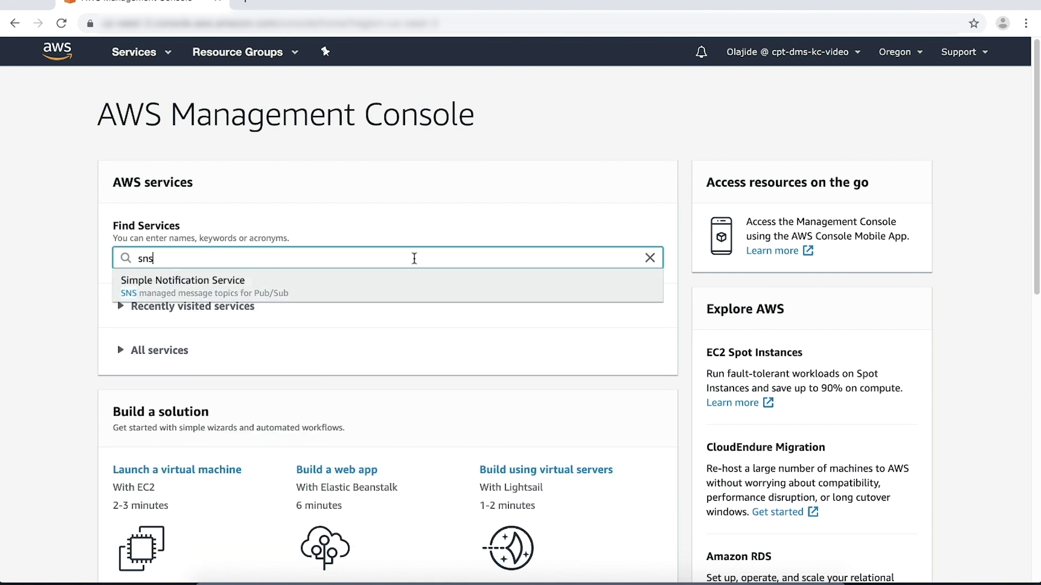
click(282, 291)
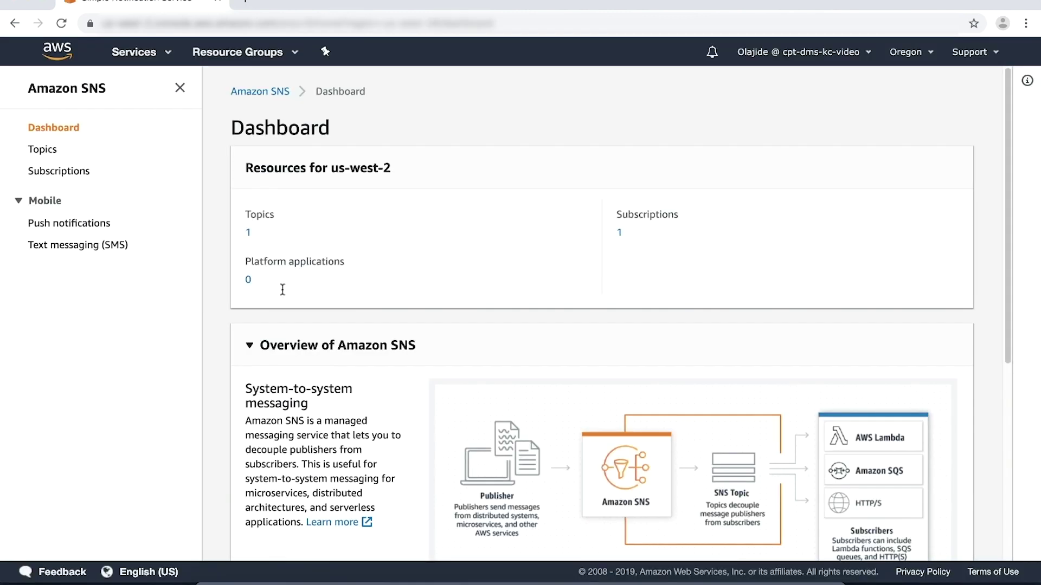
click(76, 175)
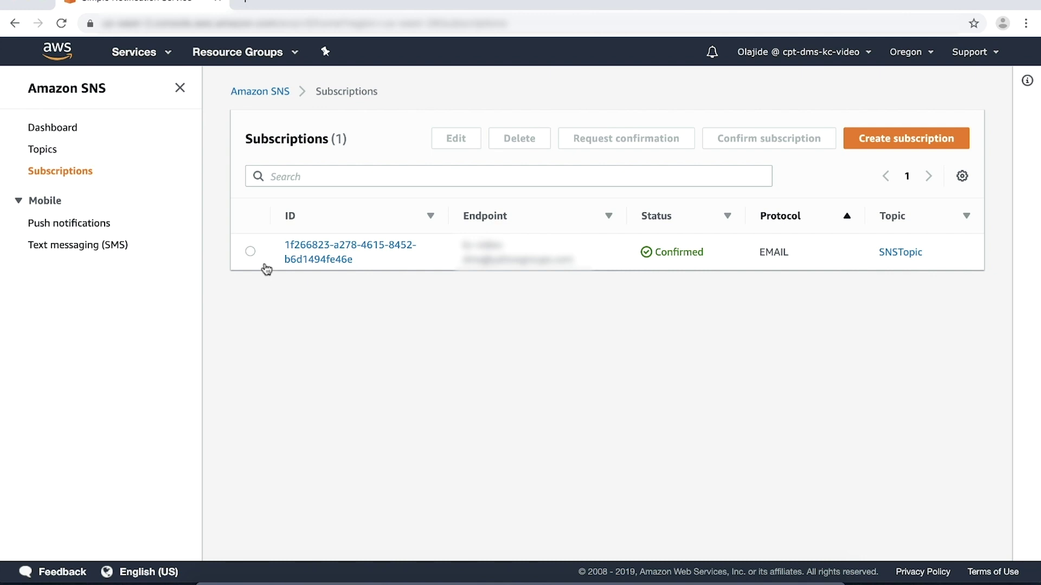
Delete the confirmed email subscription to SNSTopic and return to the Topics list
click(250, 252)
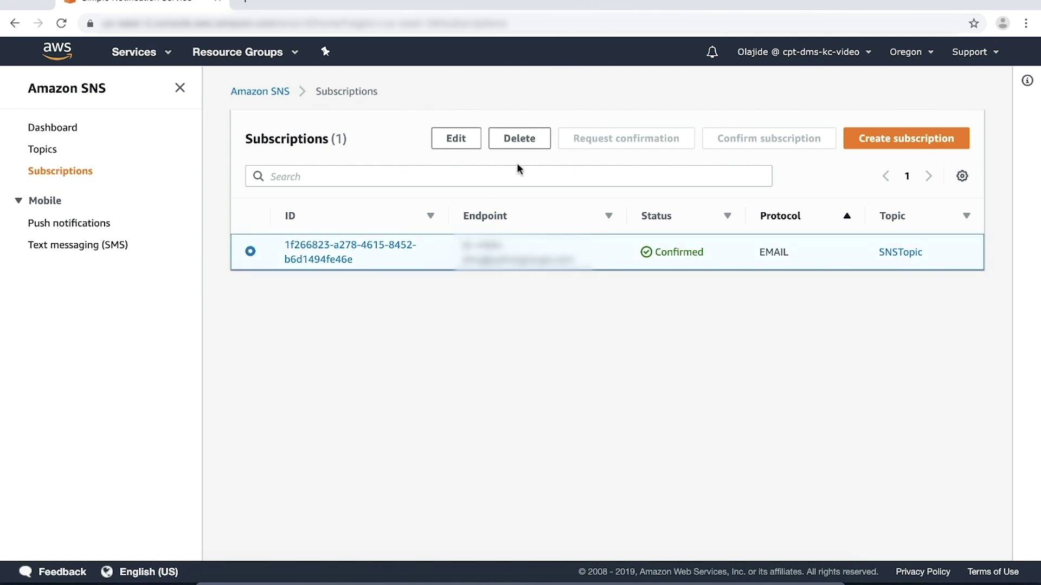
click(513, 139)
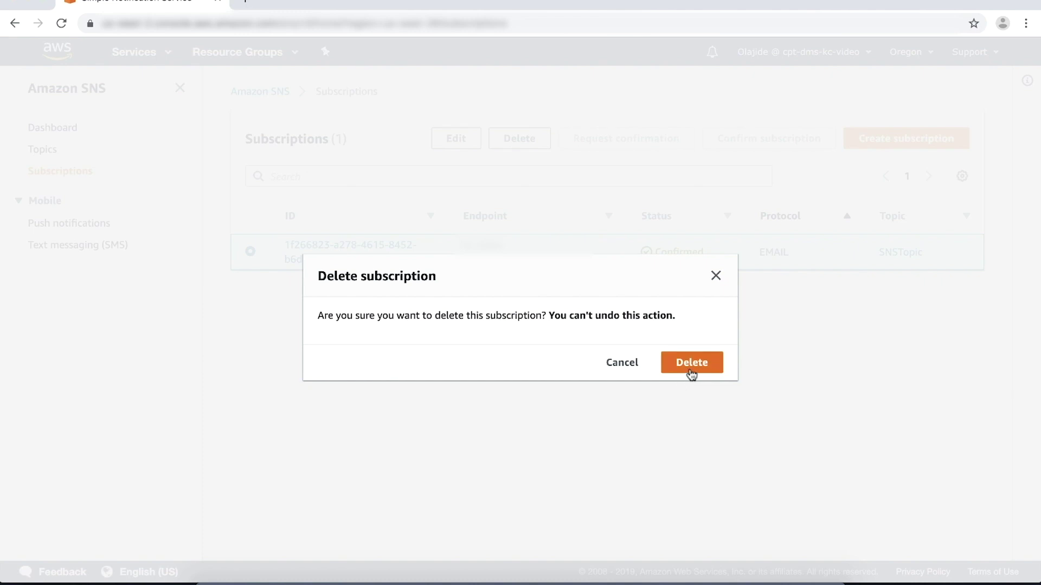
click(691, 364)
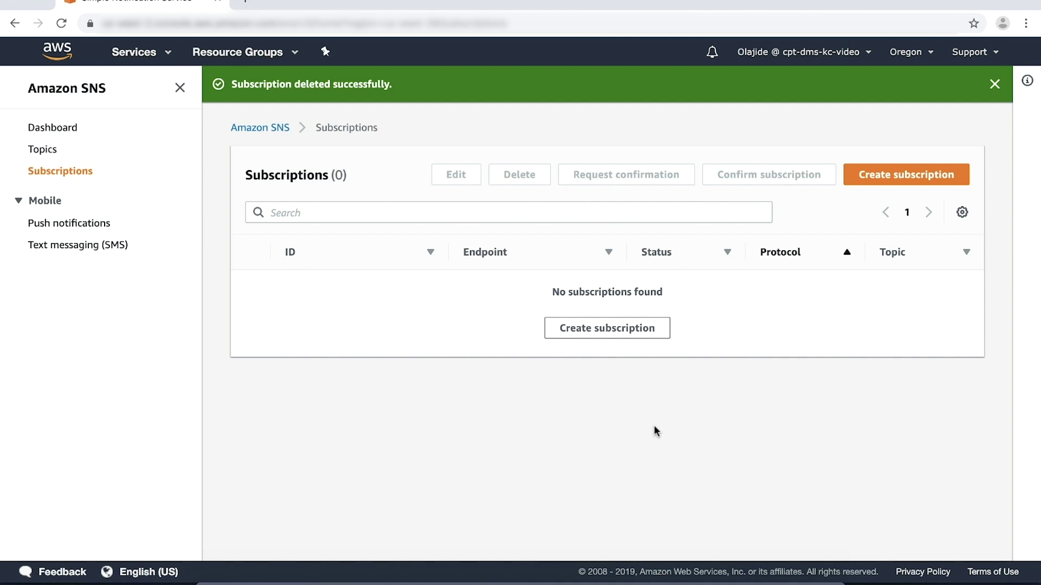
click(51, 152)
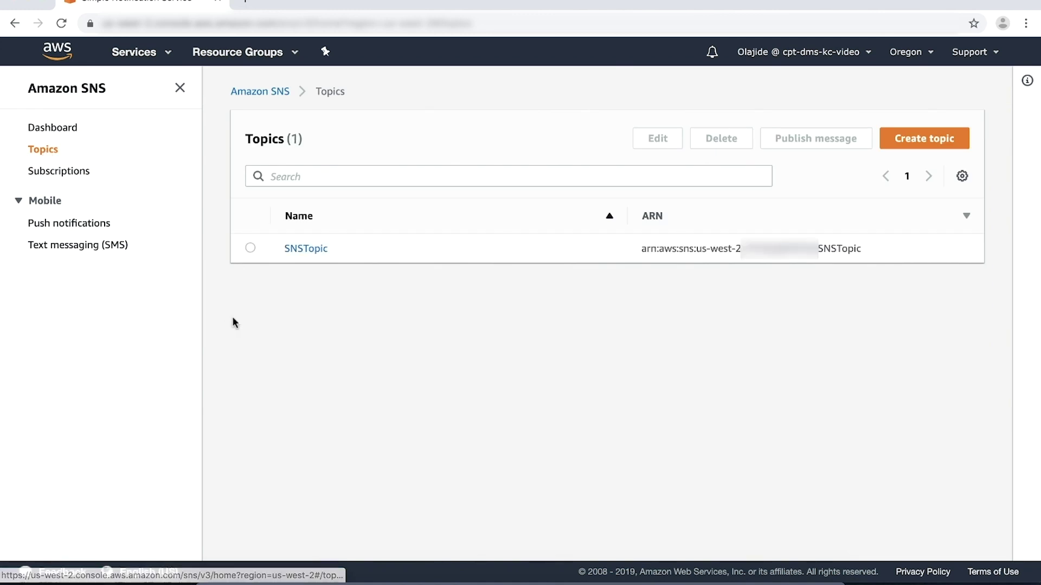
View SNSTopic's details showing no subscriptions, then go back to Topics
click(315, 251)
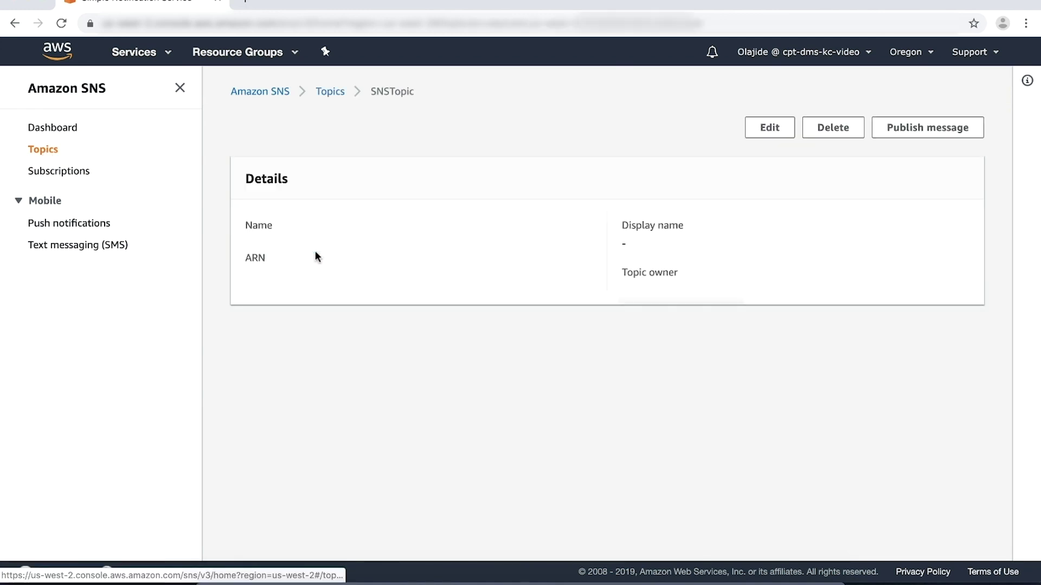
scroll(526, 413, down, 2)
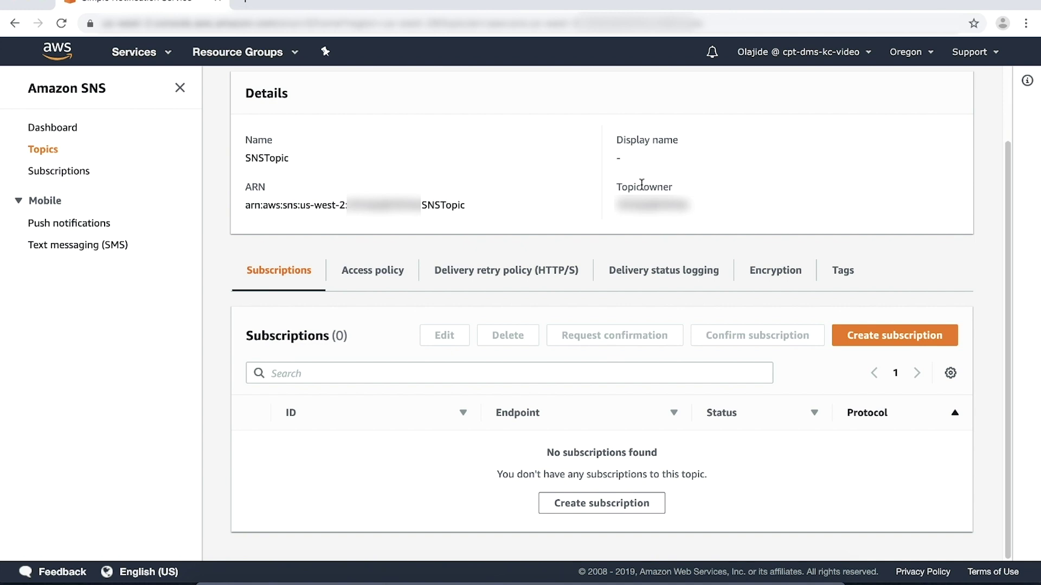
click(51, 152)
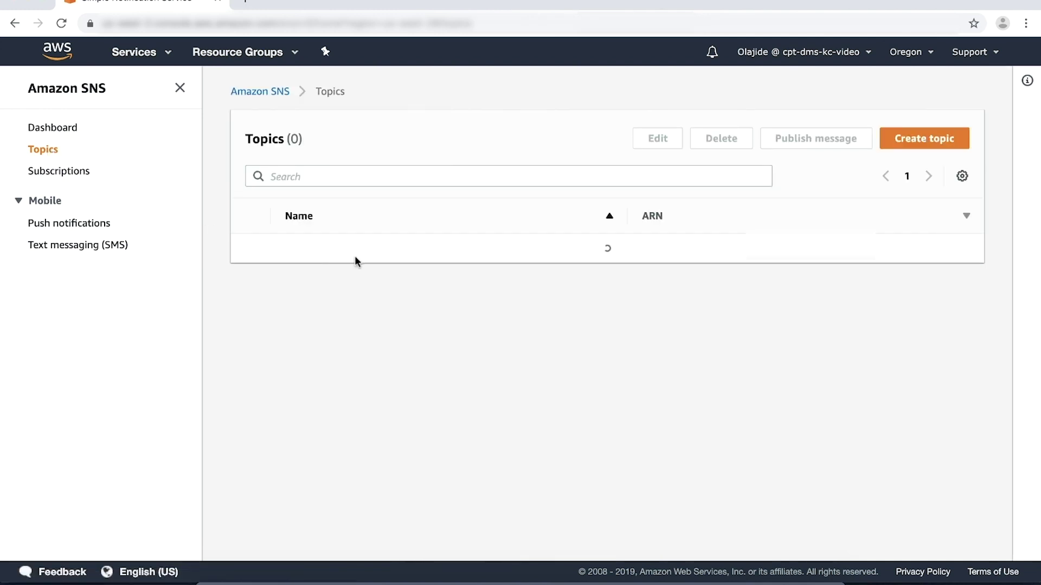
Create an Email-protocol subscription to SNSTopic with the pasted endpoint address
click(301, 248)
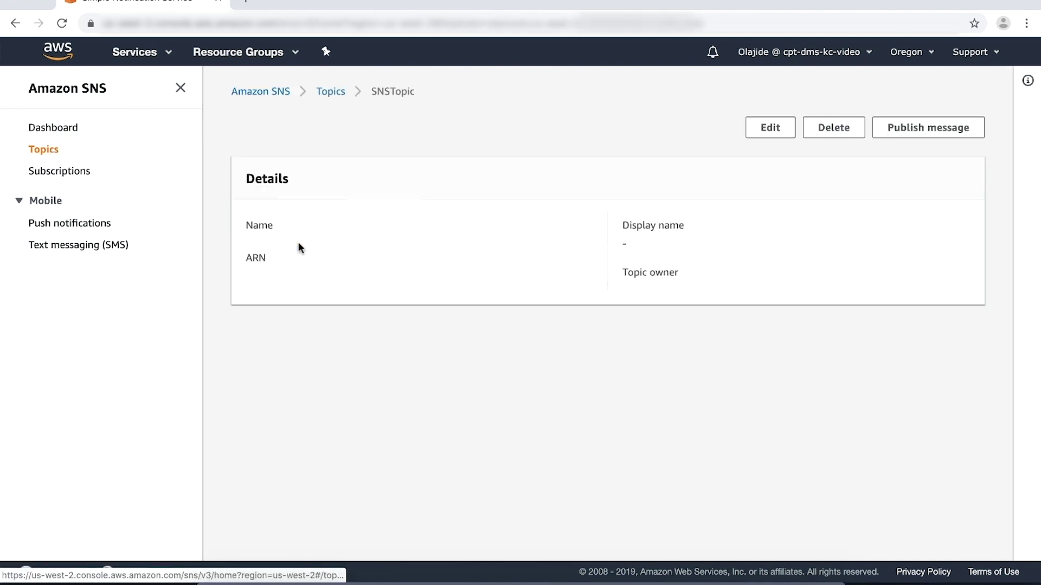
scroll(504, 440, down, 1)
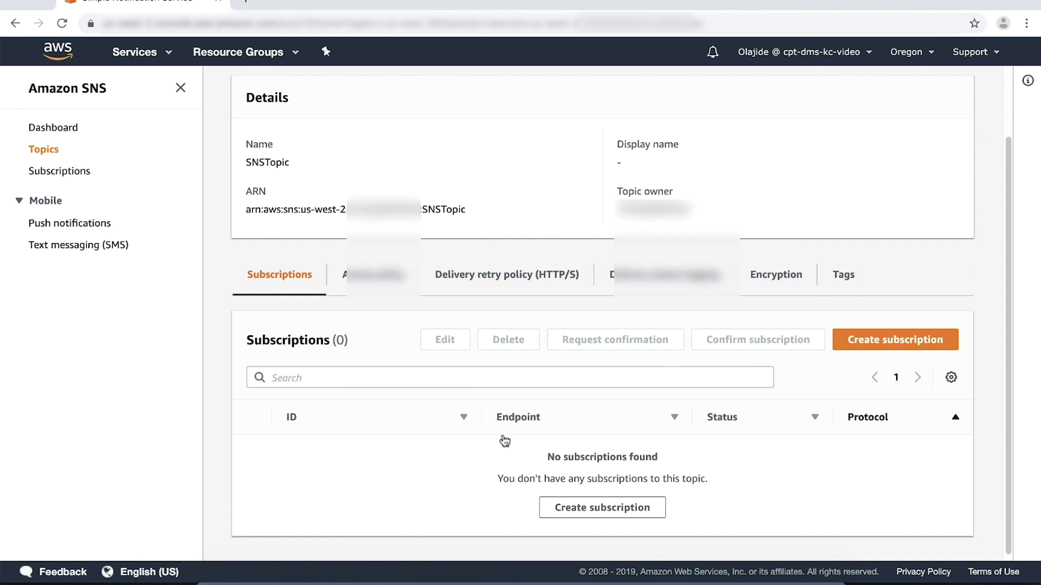
click(894, 340)
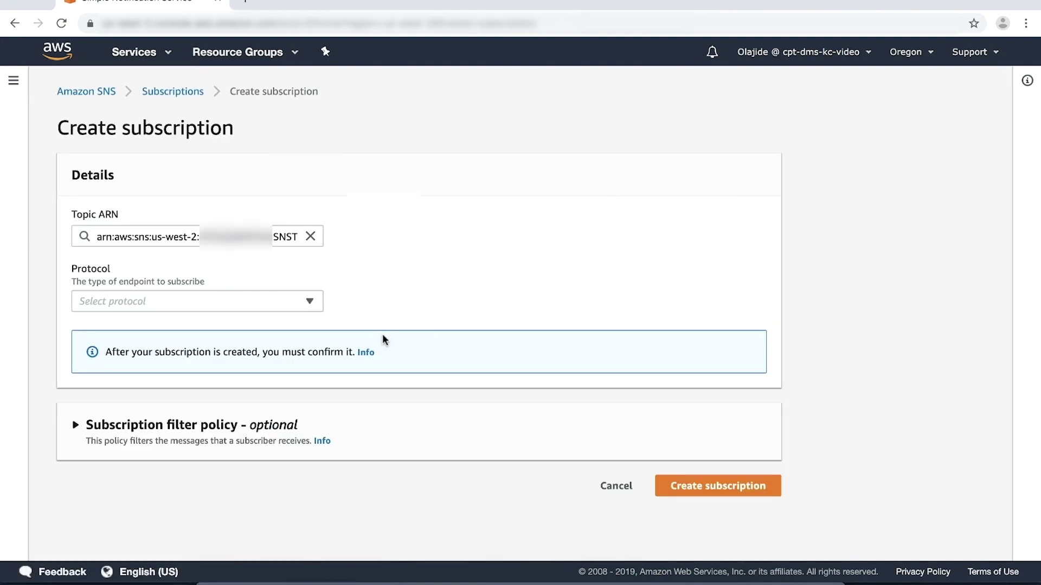
click(307, 306)
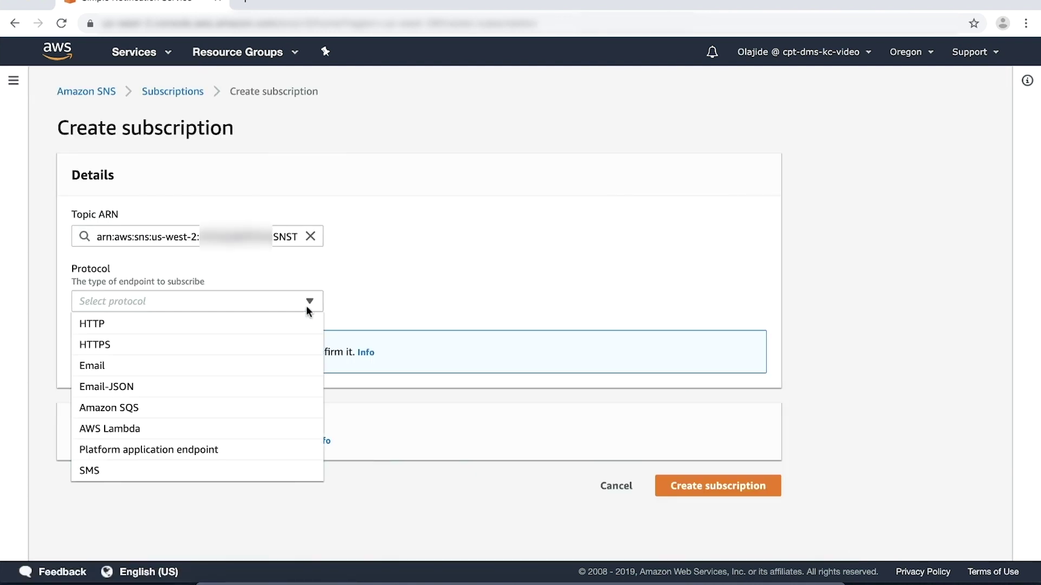
click(178, 367)
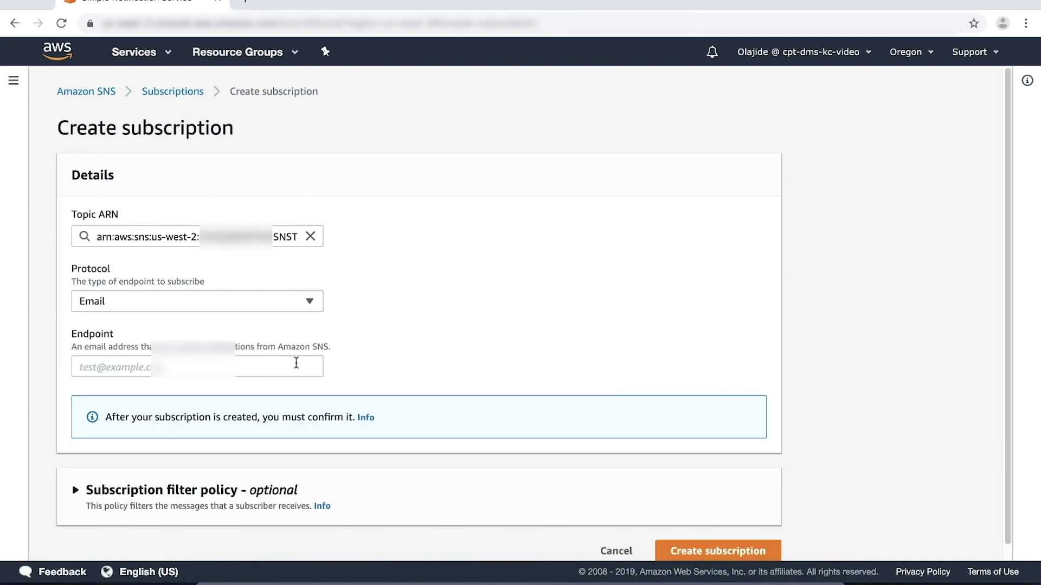
click(270, 366)
key(ctrl+v)
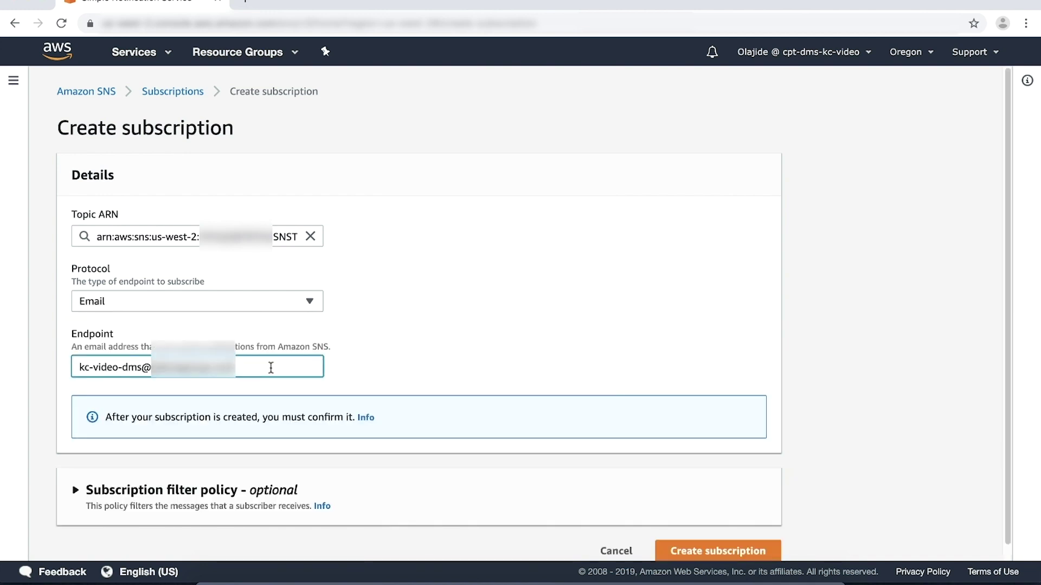
scroll(640, 509, down, 1)
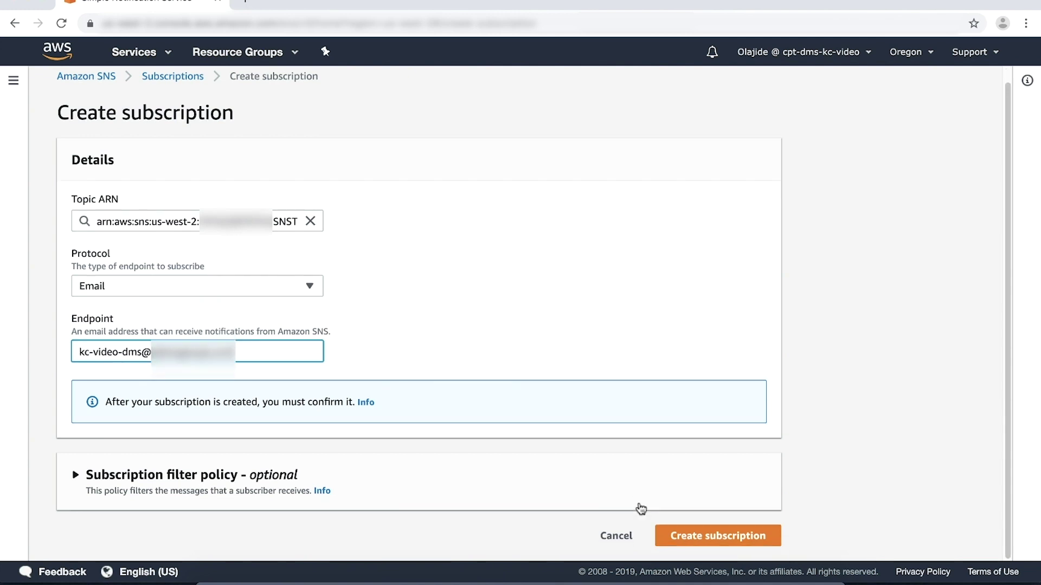
click(677, 535)
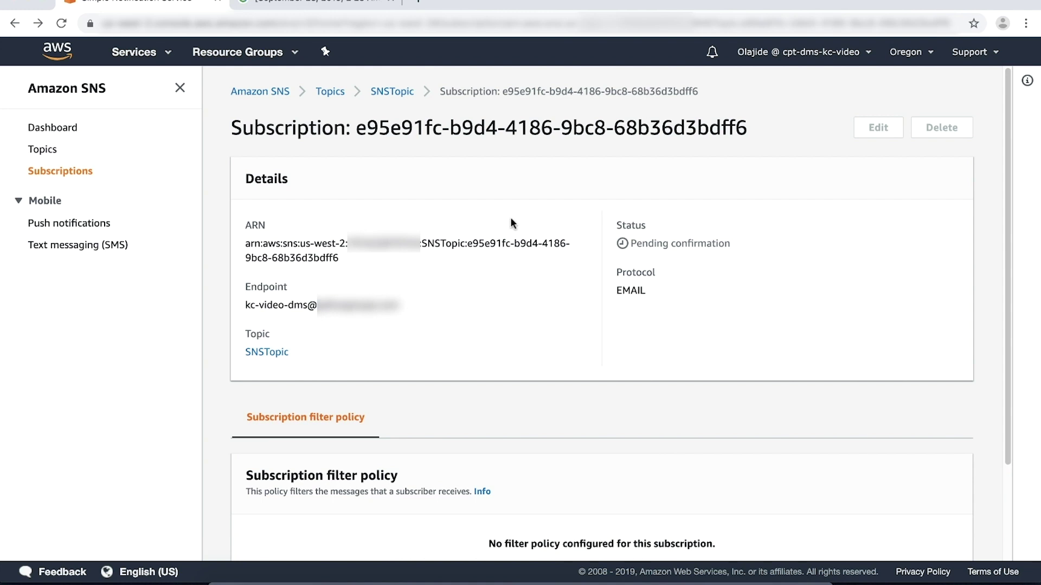
Confirm the pending email subscription using the pasted confirmation URL
click(54, 172)
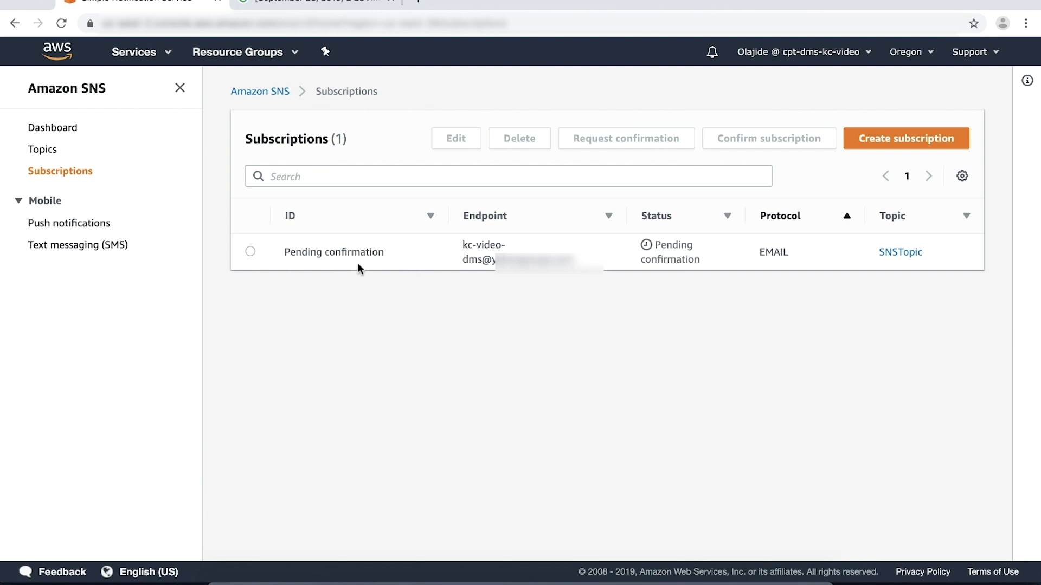
click(250, 252)
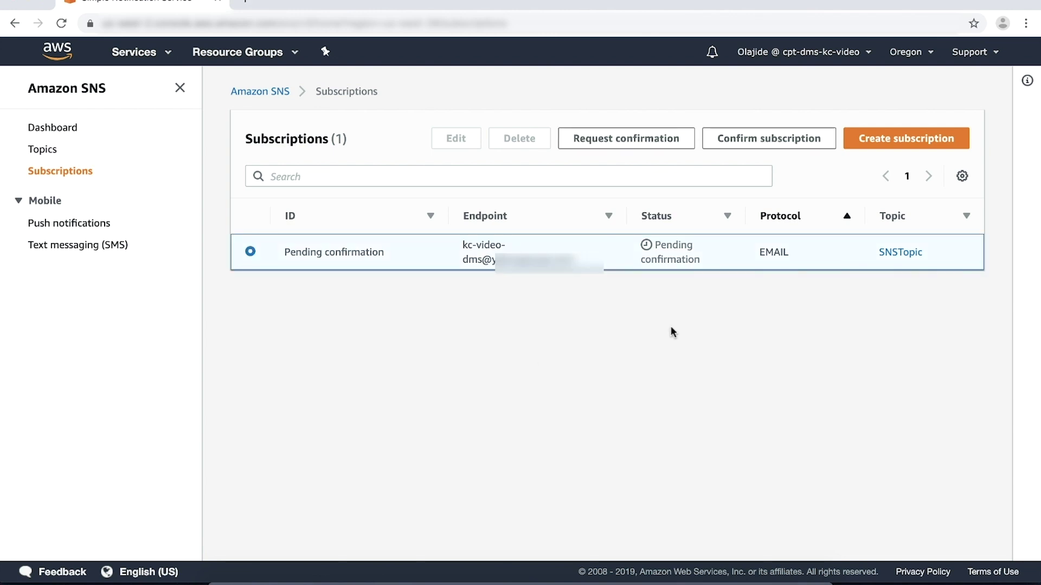
click(756, 140)
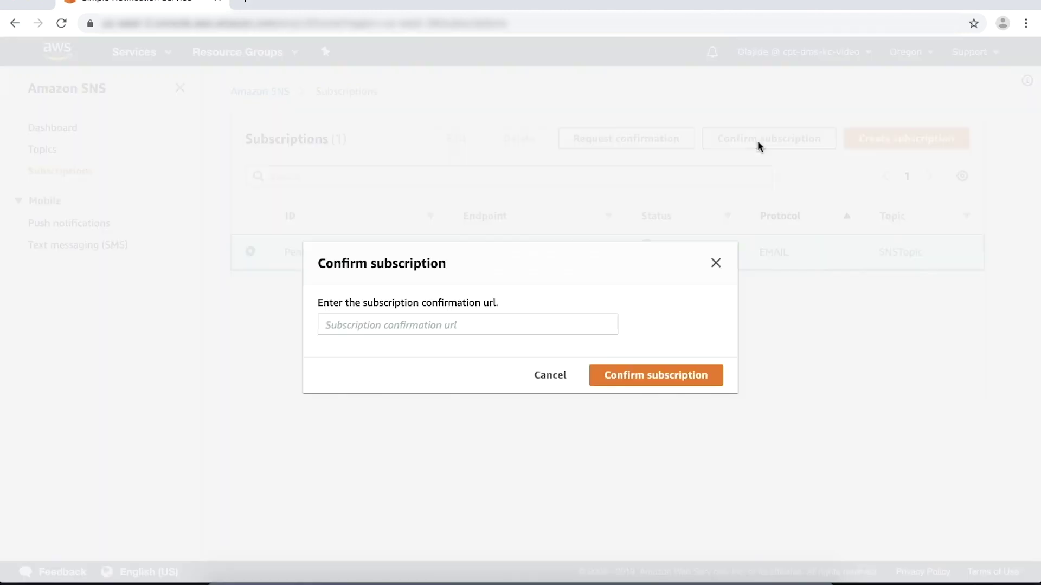
click(481, 319)
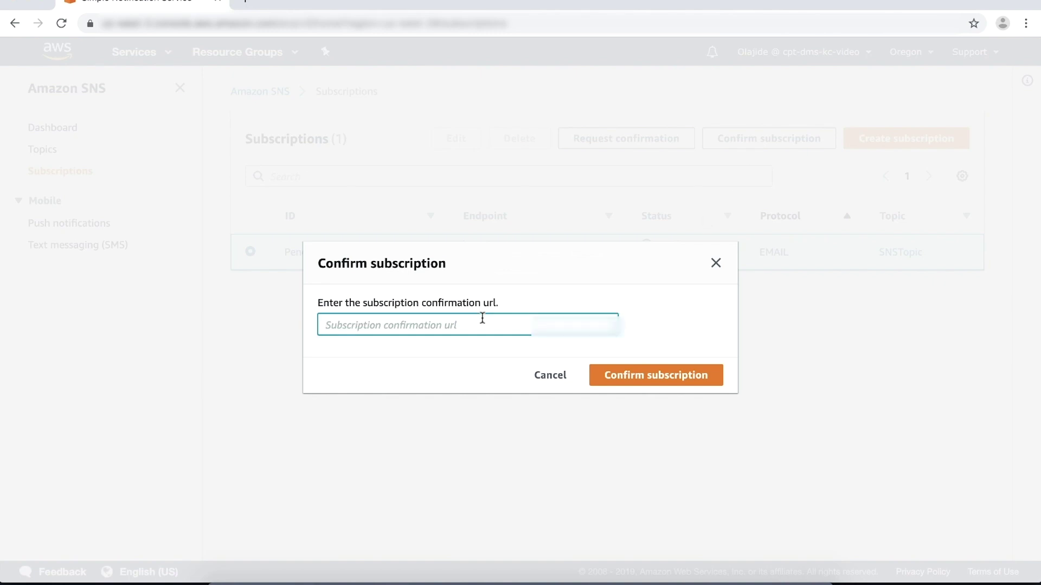
key(ctrl+v)
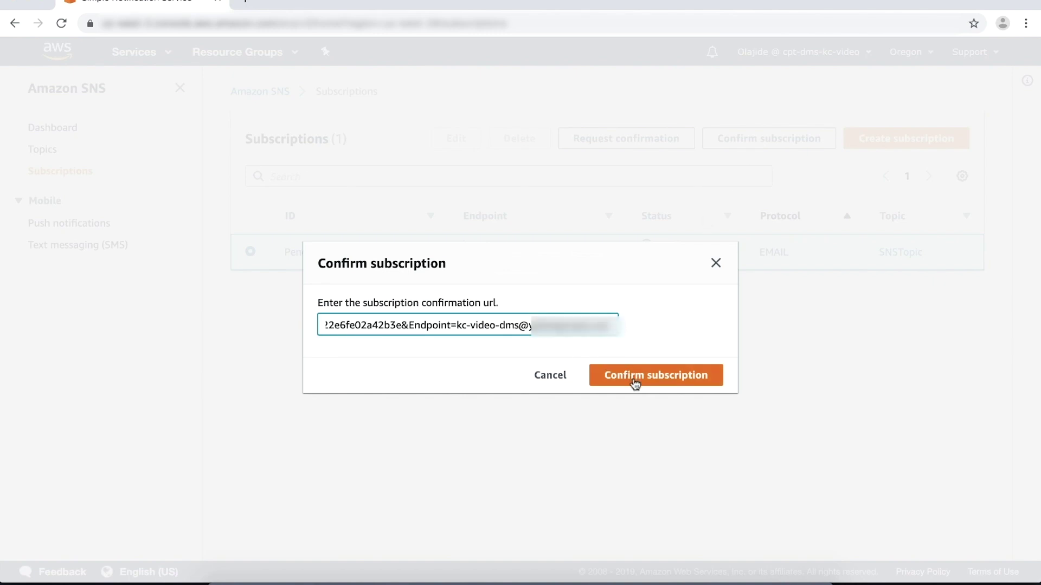
click(634, 380)
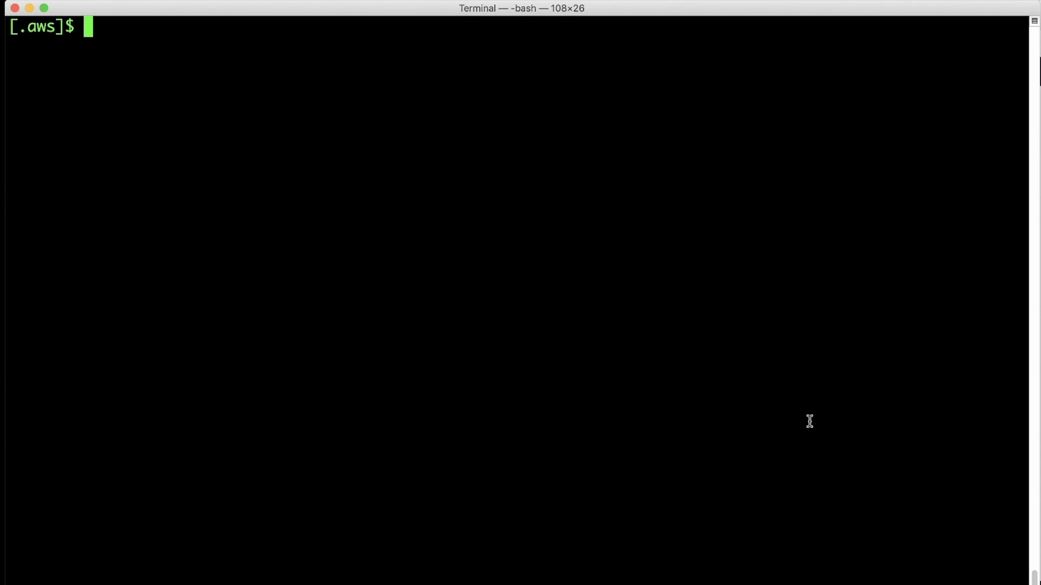
text(aws sns list-topics --region us-west-2)
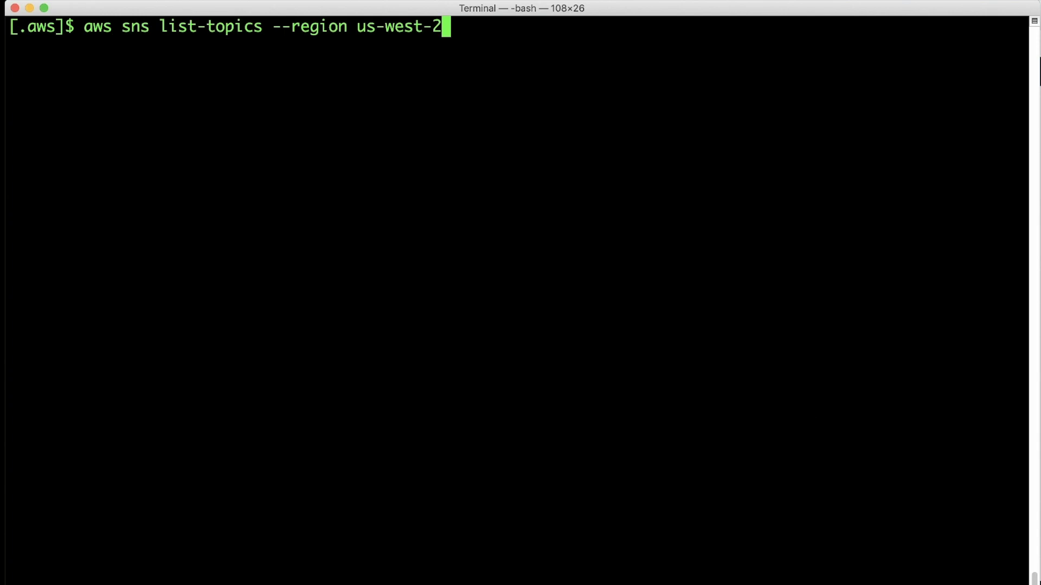
Run aws sns list-topics for us-west-2, then aws sns subscribe an email endpoint to SNSTopic
key(Return)
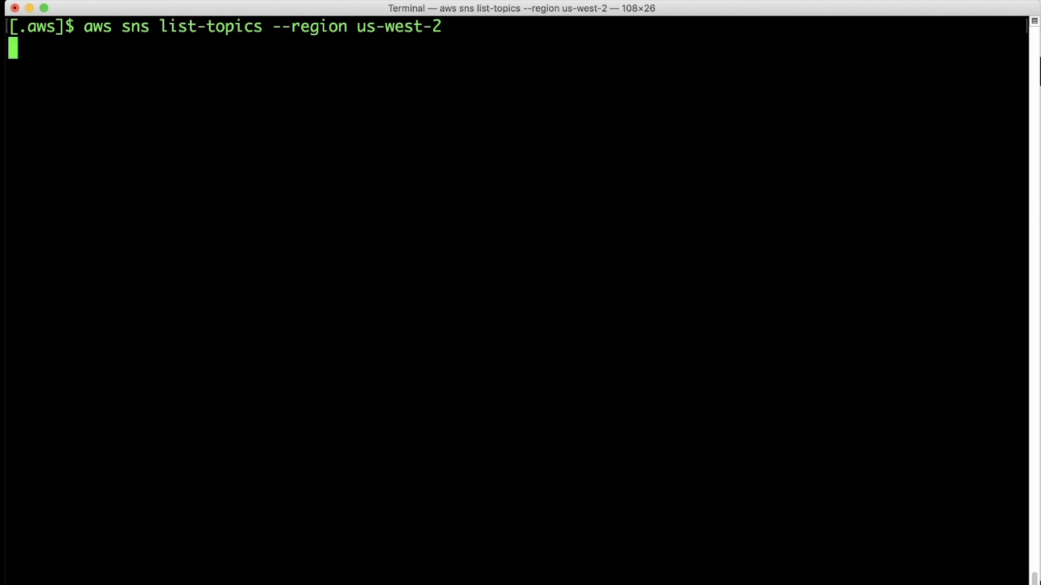
key(super+v)
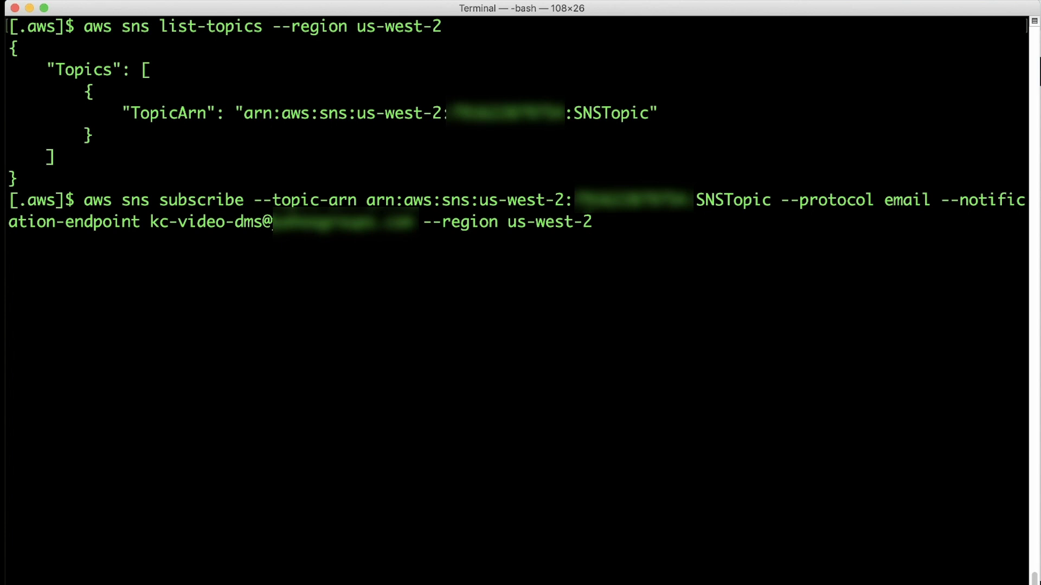
key(Return)
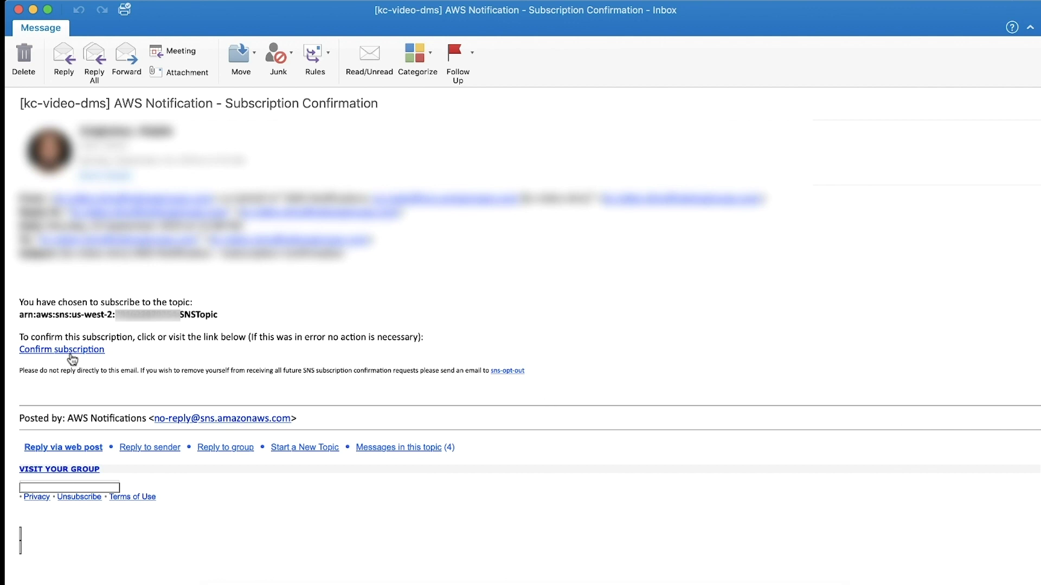
Switch to the editor holding the copied Confirm subscription URL with its token
key(super+Tab)
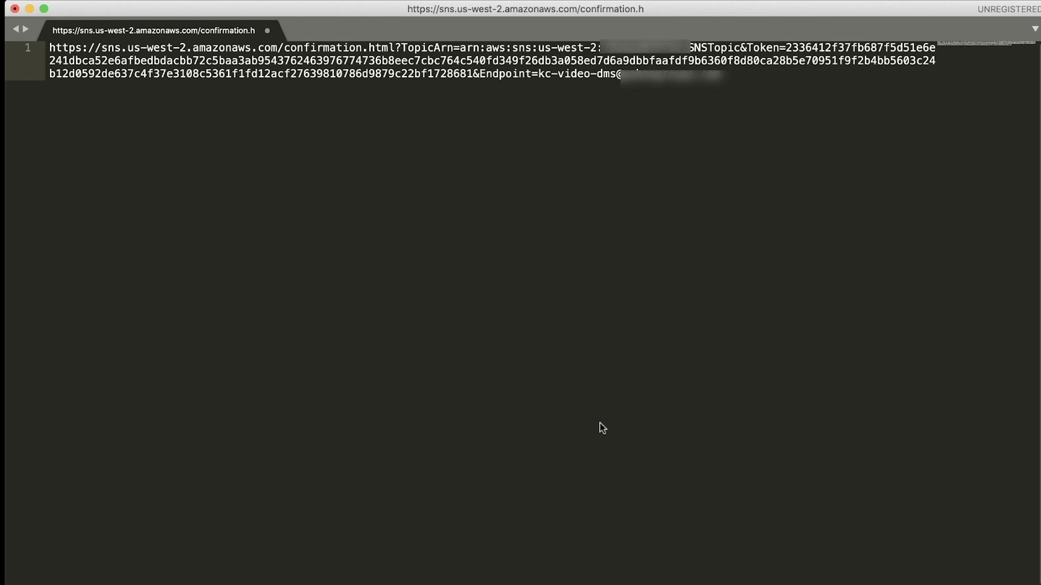
Run aws sns confirm-subscription with the token, SNSTopic ARN and --authenticate-on-unsubscribe true
key(super+Tab)
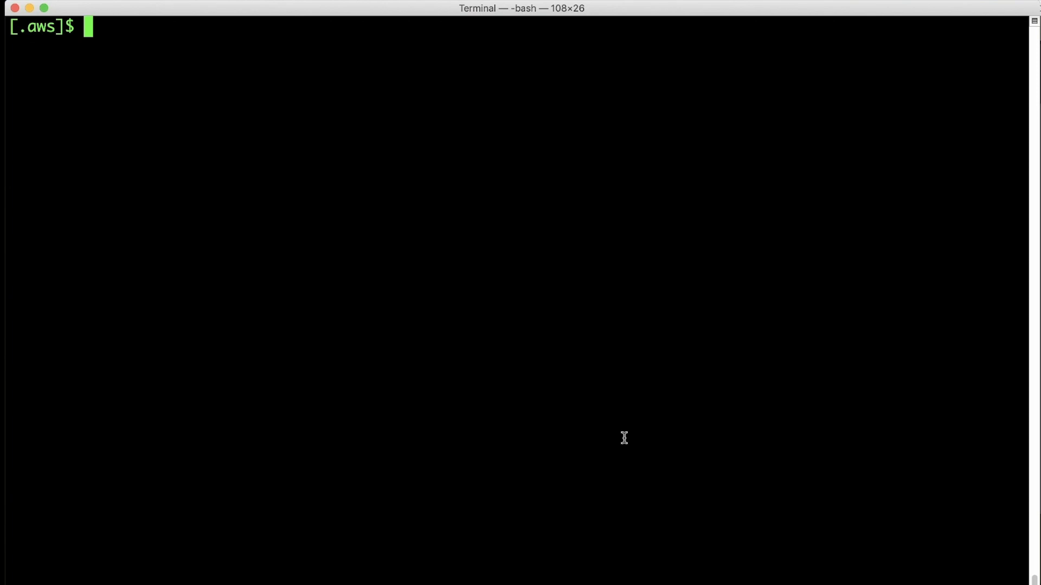
key(super+v)
key(Return)
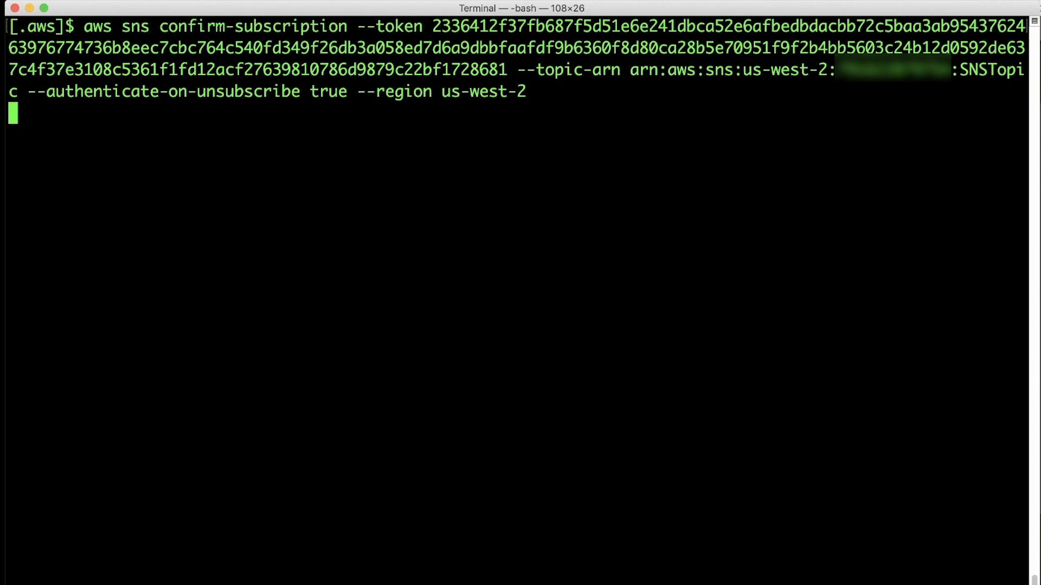